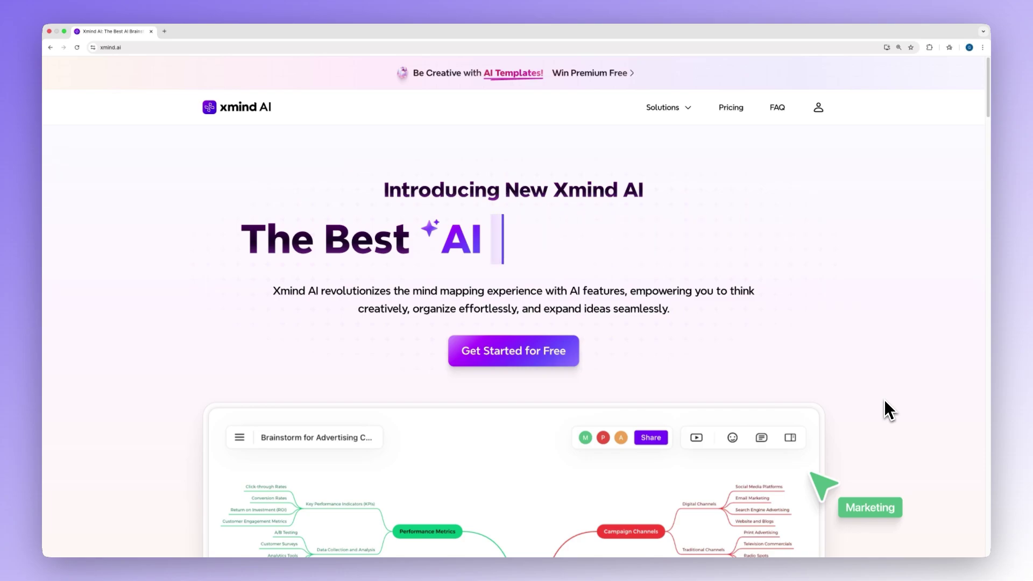
From the My Works switcher, create a new team named 'Project'
{"action": "left_click", "coordinate": [580, 359]}
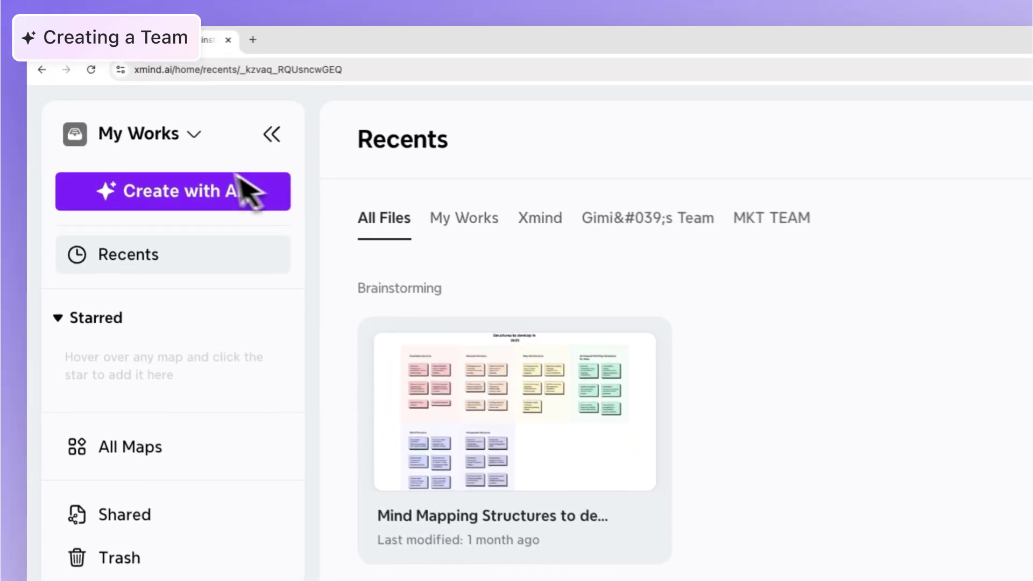
{"action": "left_click", "coordinate": [134, 84]}
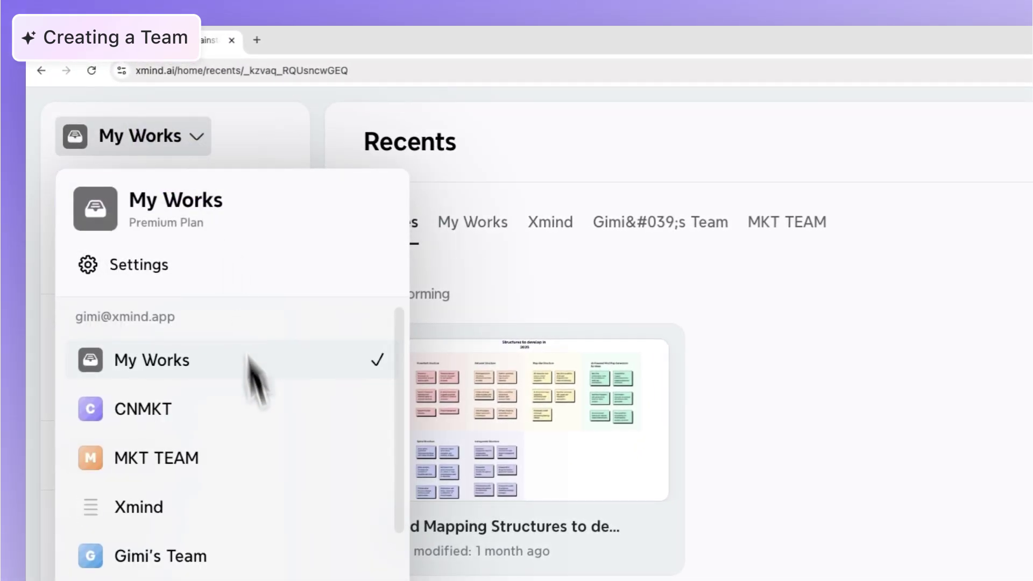
{"action": "scroll", "coordinate": [256, 382], "scroll_direction": "down", "scroll_amount": 1}
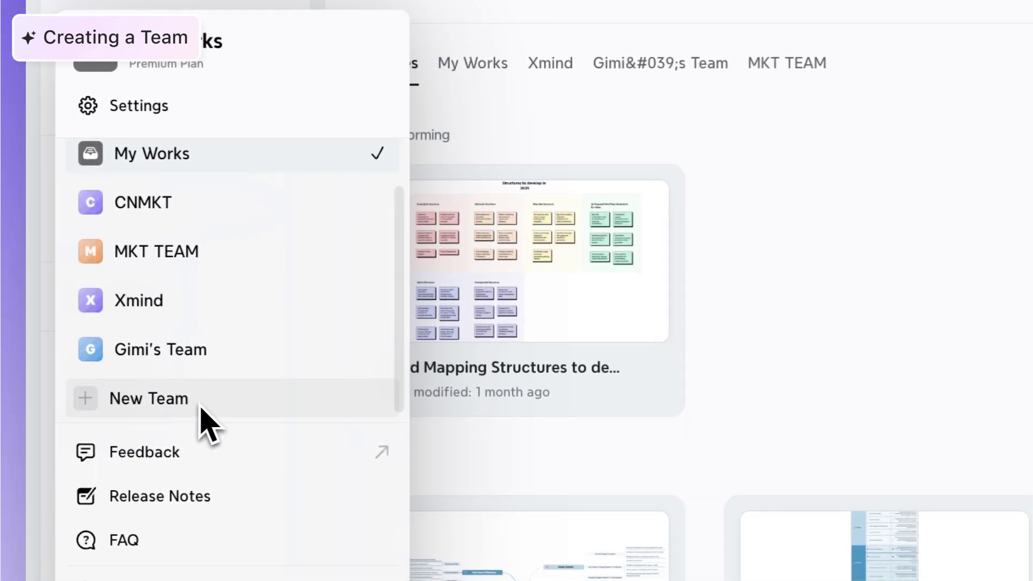
{"action": "left_click", "coordinate": [198, 412]}
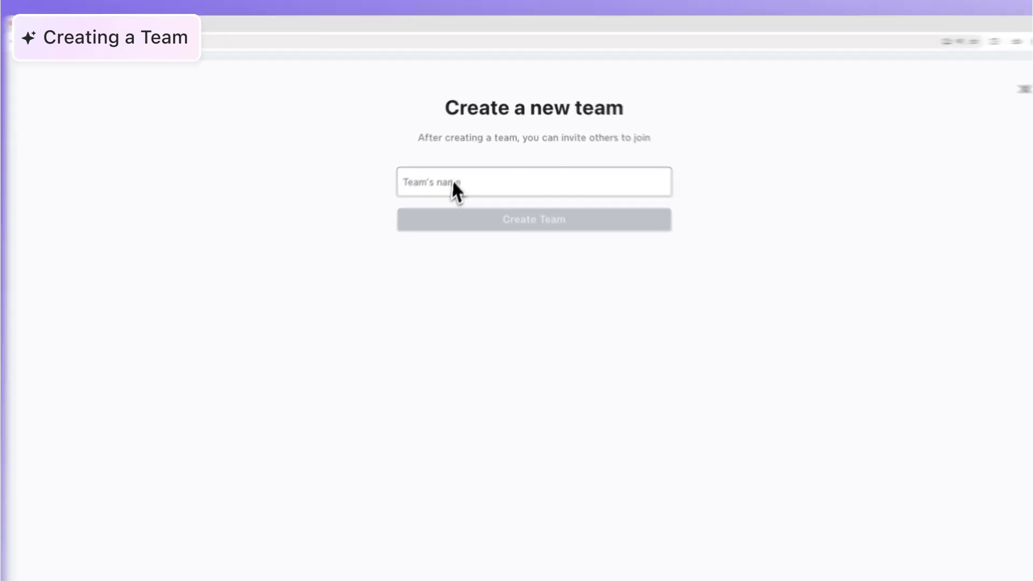
{"action": "left_click", "coordinate": [453, 184]}
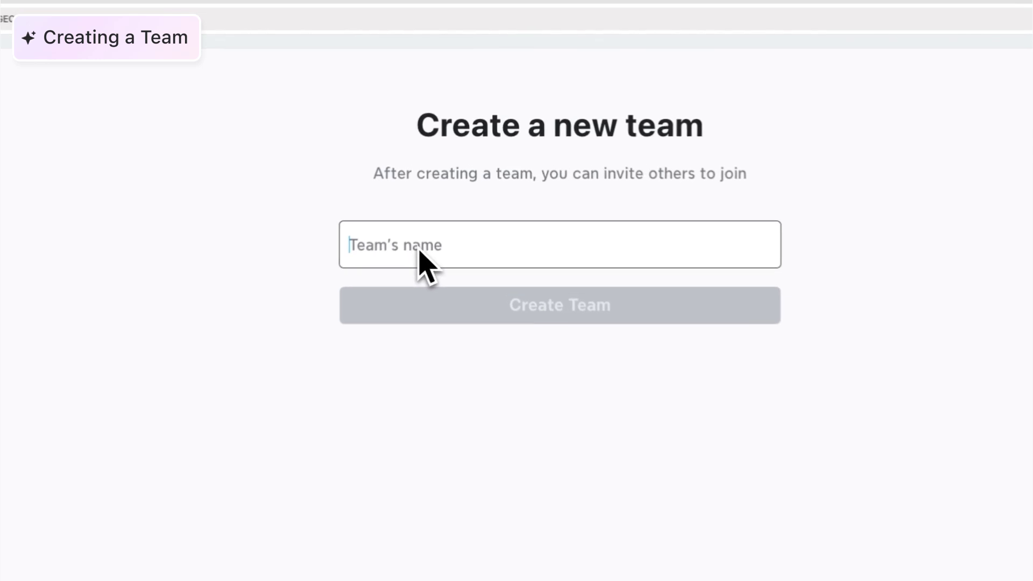
{"action": "type", "text": "Project"}
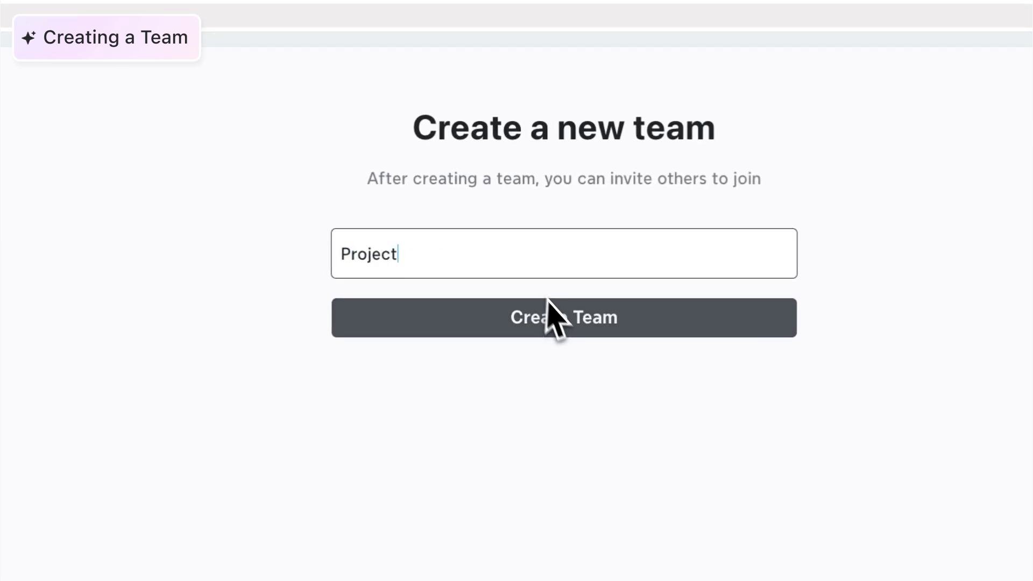
{"action": "left_click", "coordinate": [622, 325]}
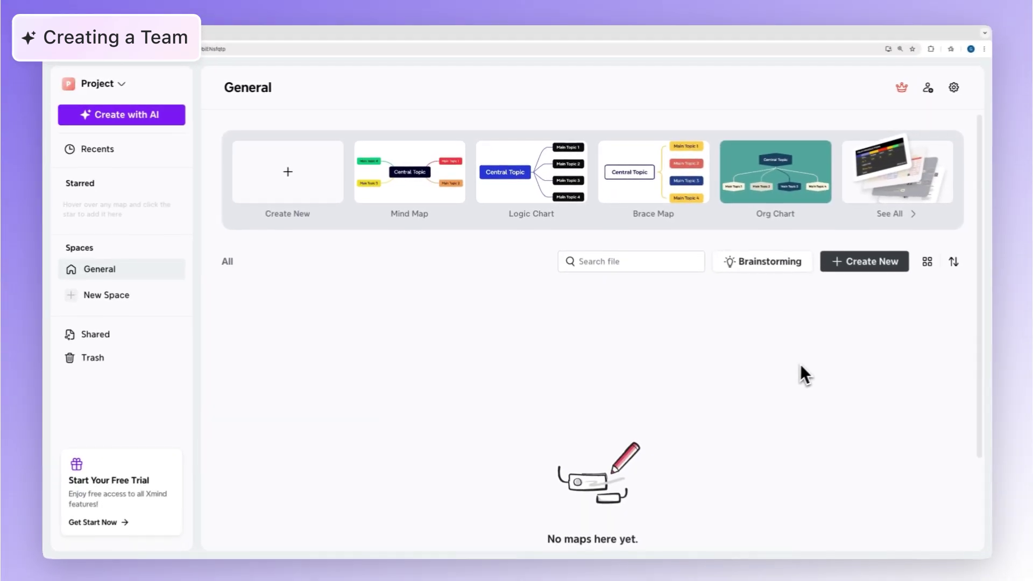
Invite three people to the Project team by e-mail, then return to its General space
{"action": "left_click", "coordinate": [924, 88]}
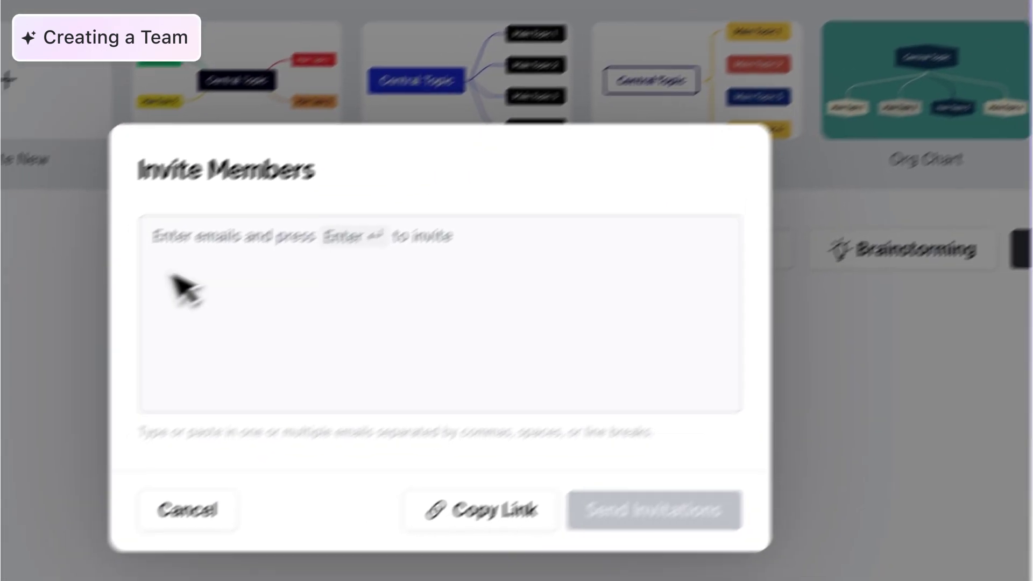
{"action": "key", "text": "Return"}
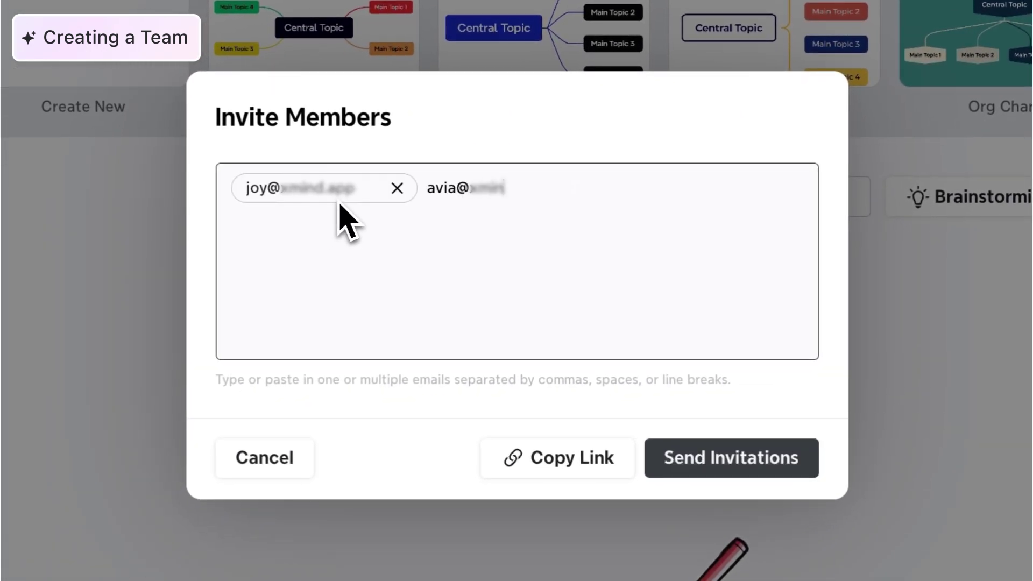
{"action": "type", "text": "mind.a"}
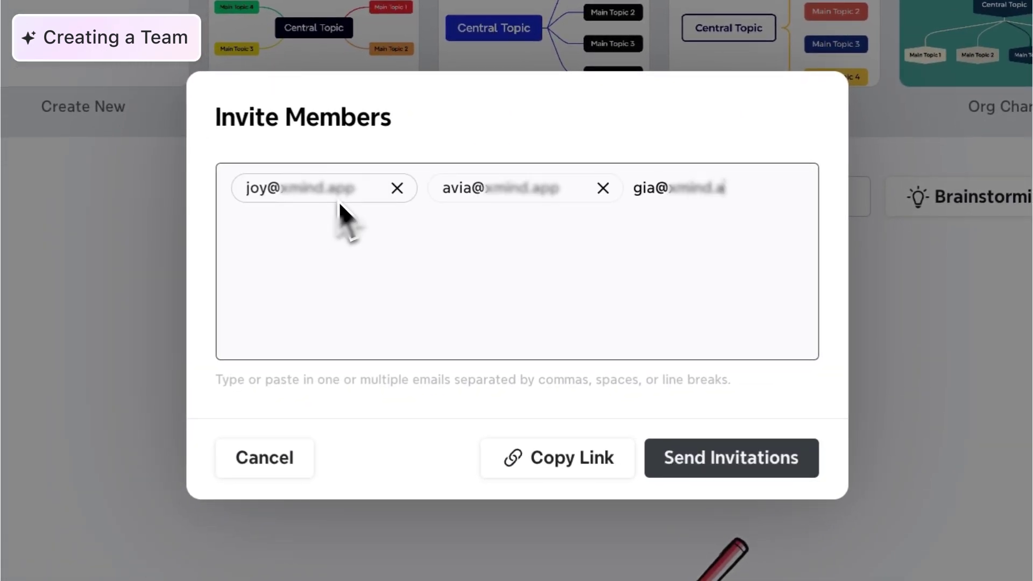
{"action": "type", "text": "pp"}
{"action": "key", "text": "Return"}
{"action": "left_click", "coordinate": [767, 473]}
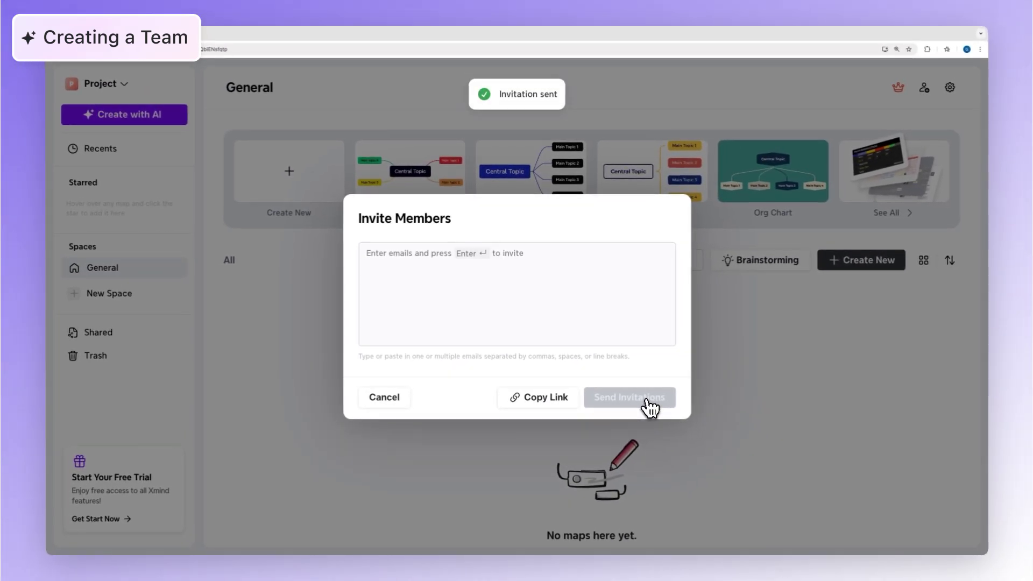
{"action": "left_click", "coordinate": [732, 392]}
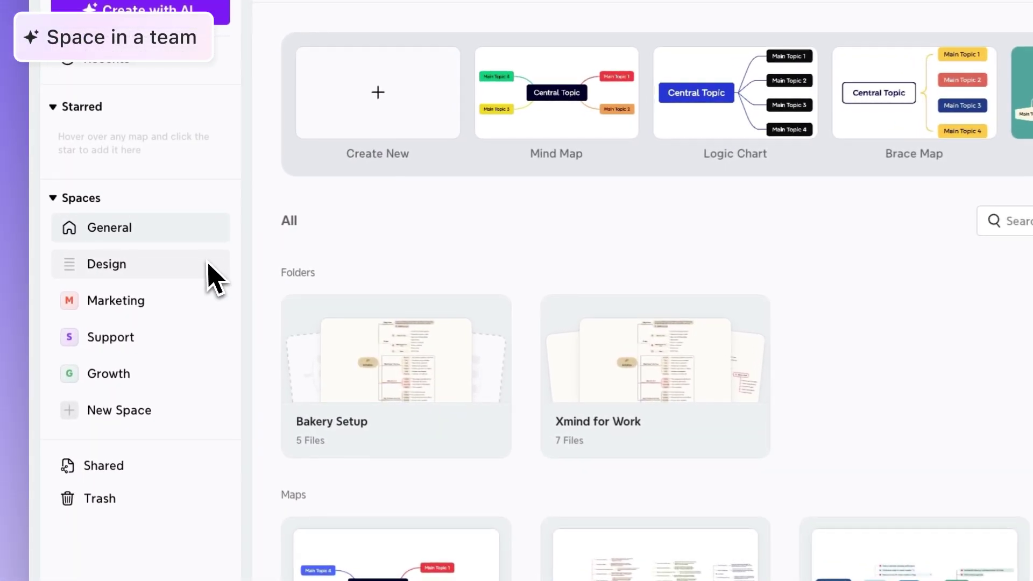
Browse the Design, Marketing and Support spaces, then open the Finance folder
{"action": "left_click", "coordinate": [159, 258]}
{"action": "left_click", "coordinate": [219, 313]}
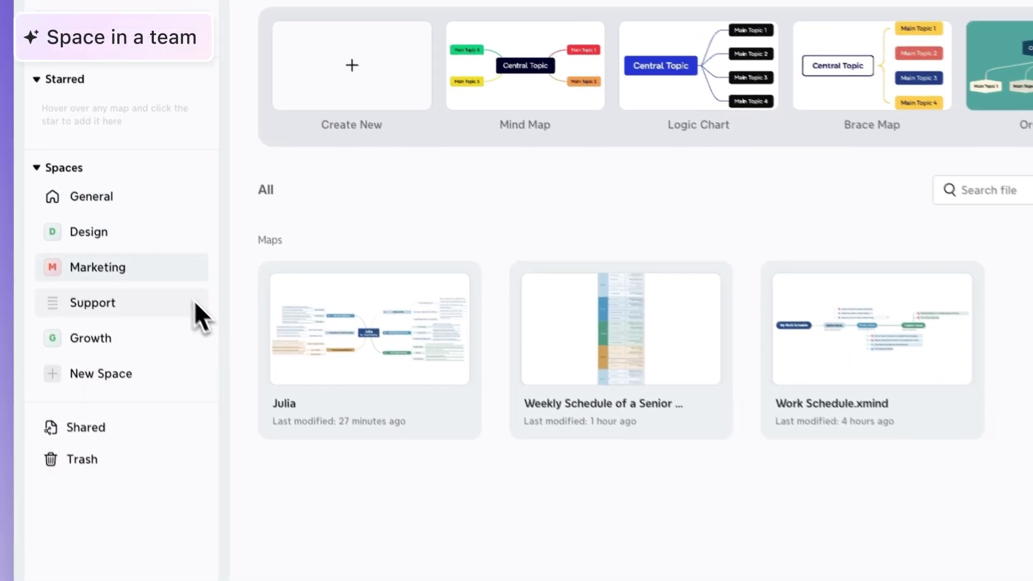
{"action": "left_click", "coordinate": [140, 337]}
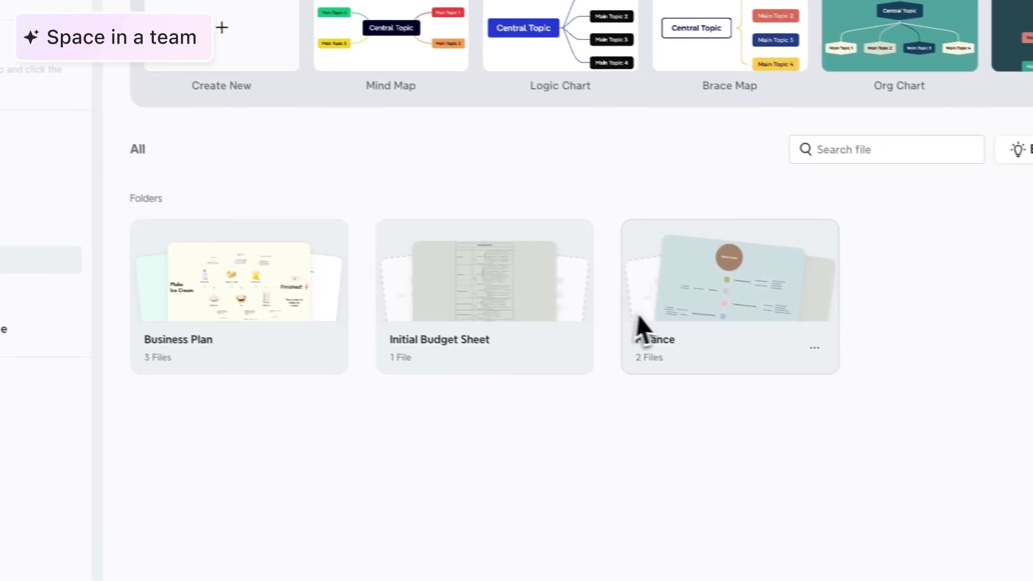
{"action": "left_click", "coordinate": [882, 404]}
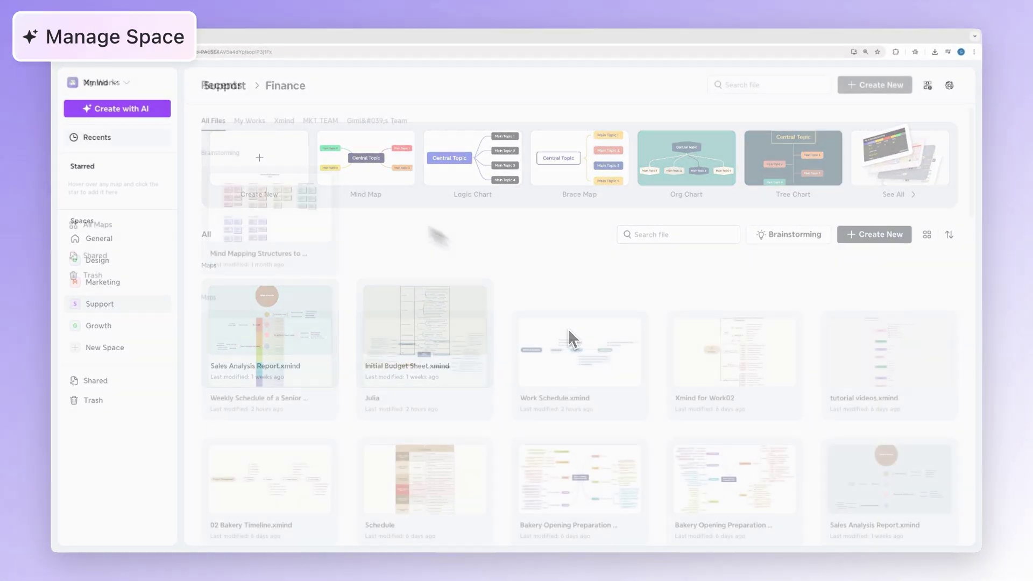
Switch to the Xmind team and create a new space named 'Growth'
{"action": "left_click", "coordinate": [134, 90]}
{"action": "left_click", "coordinate": [165, 260]}
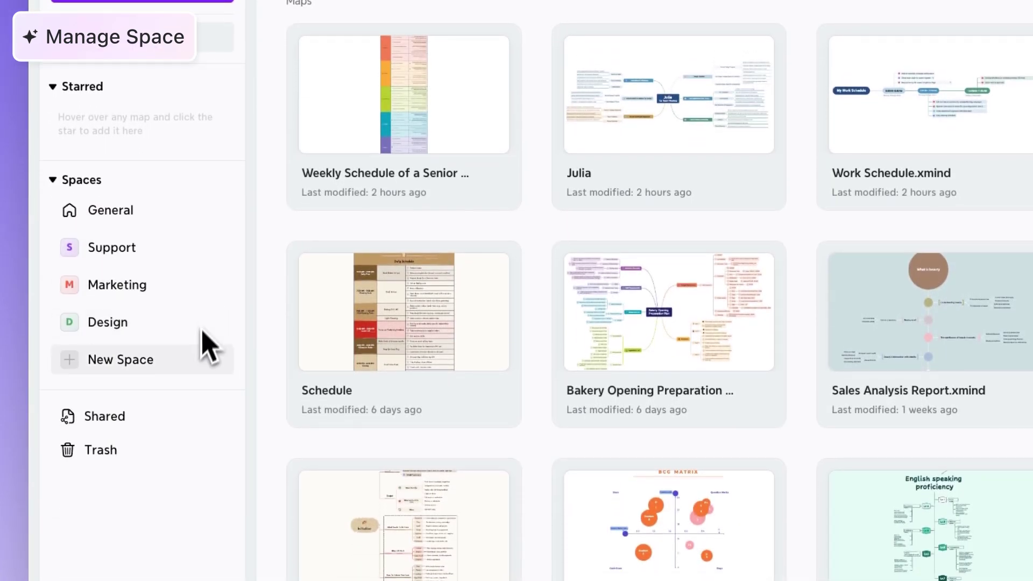
{"action": "left_click", "coordinate": [194, 533]}
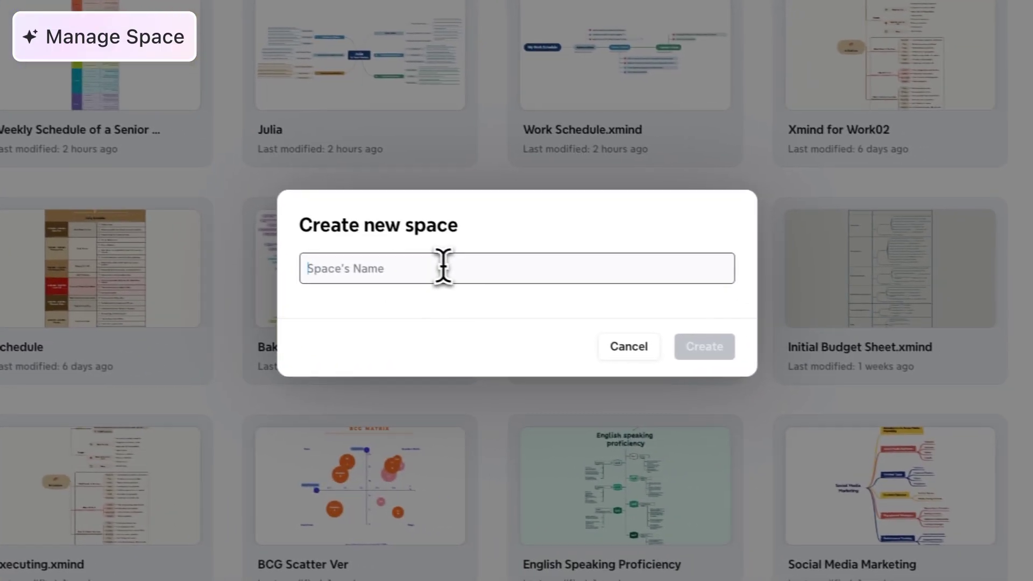
{"action": "type", "text": "Growth"}
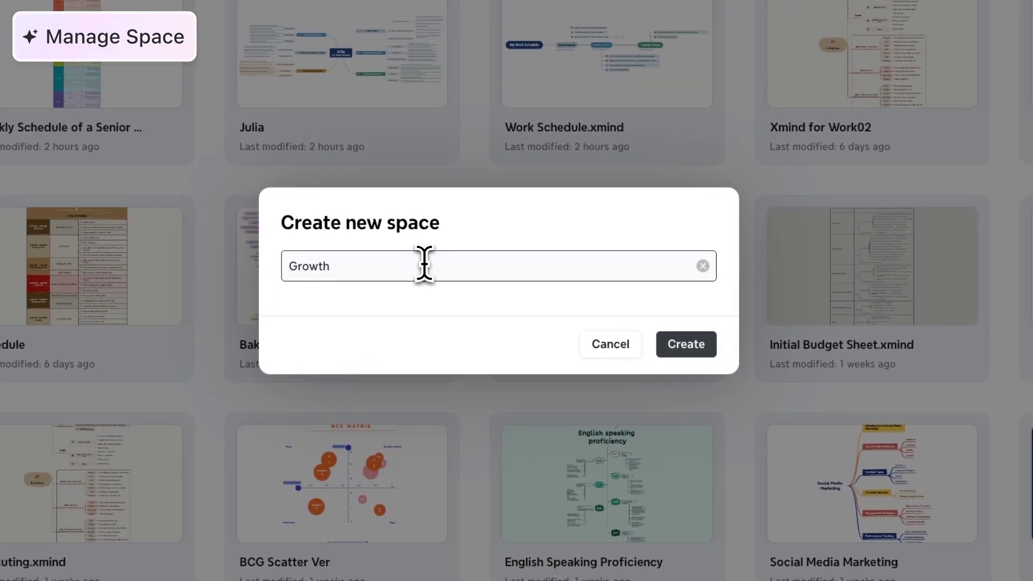
{"action": "left_click", "coordinate": [683, 344]}
Add two chosen teammates as members of the Growth space
{"action": "left_click", "coordinate": [282, 171]}
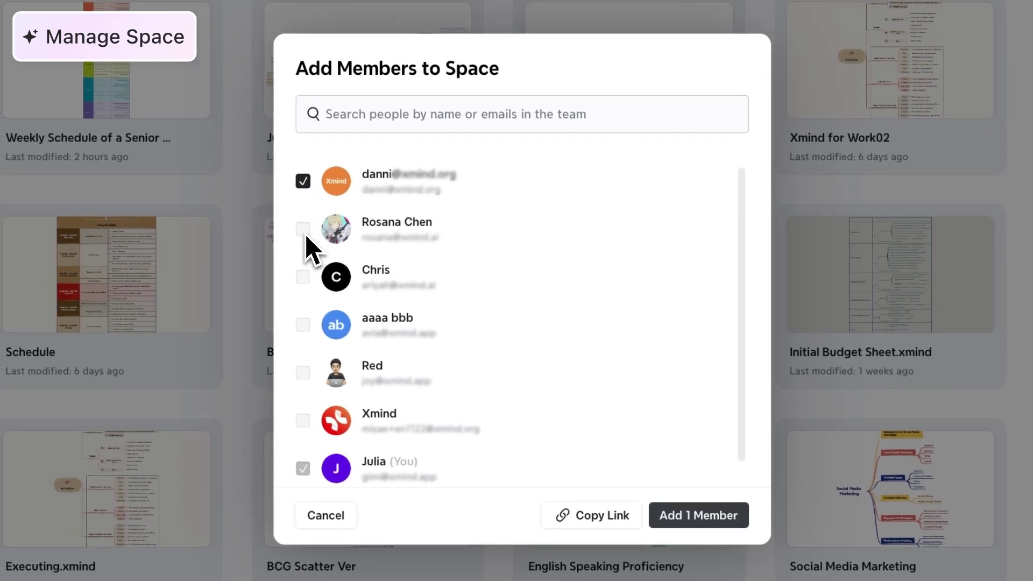
{"action": "left_click", "coordinate": [717, 518]}
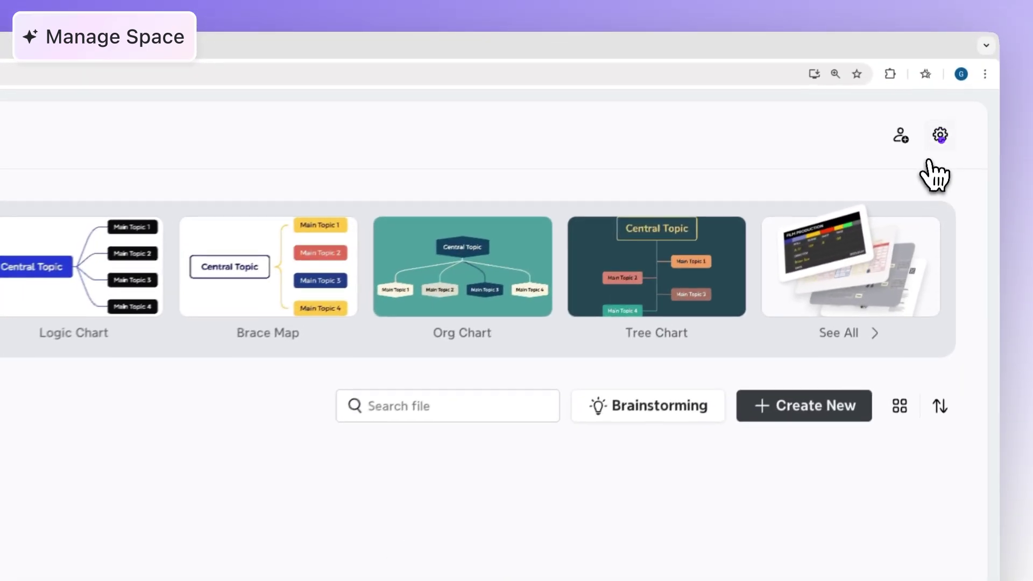
{"action": "left_click", "coordinate": [949, 85]}
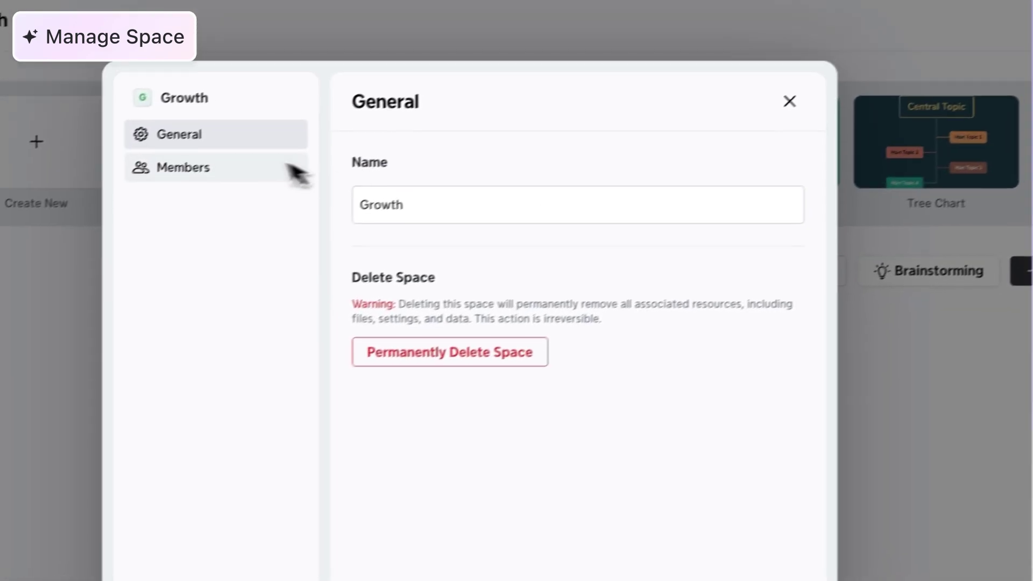
Check the space members, then set the map's Space Authority and Team Authority to Can View
{"action": "left_click", "coordinate": [289, 167]}
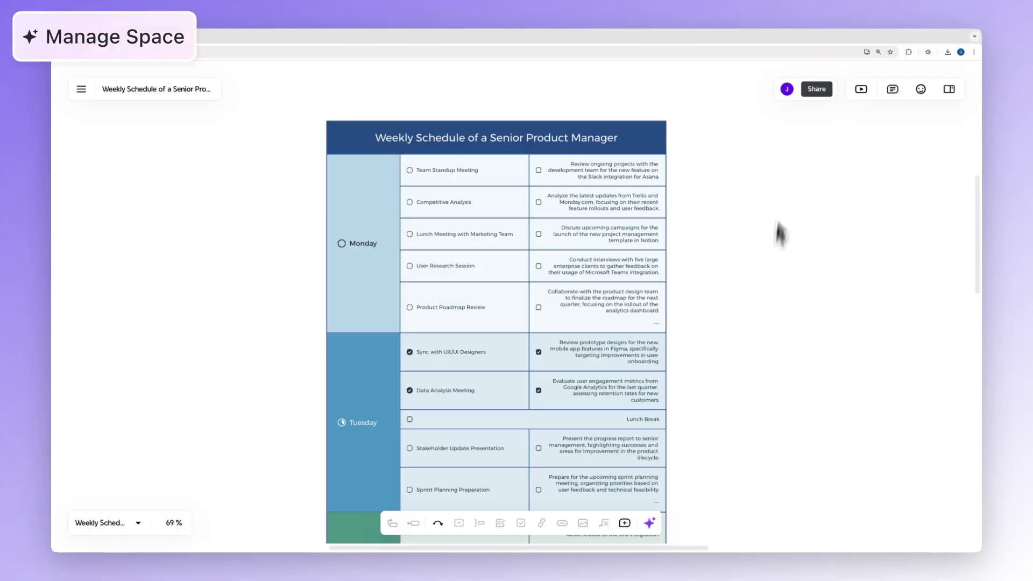
{"action": "left_click", "coordinate": [814, 86]}
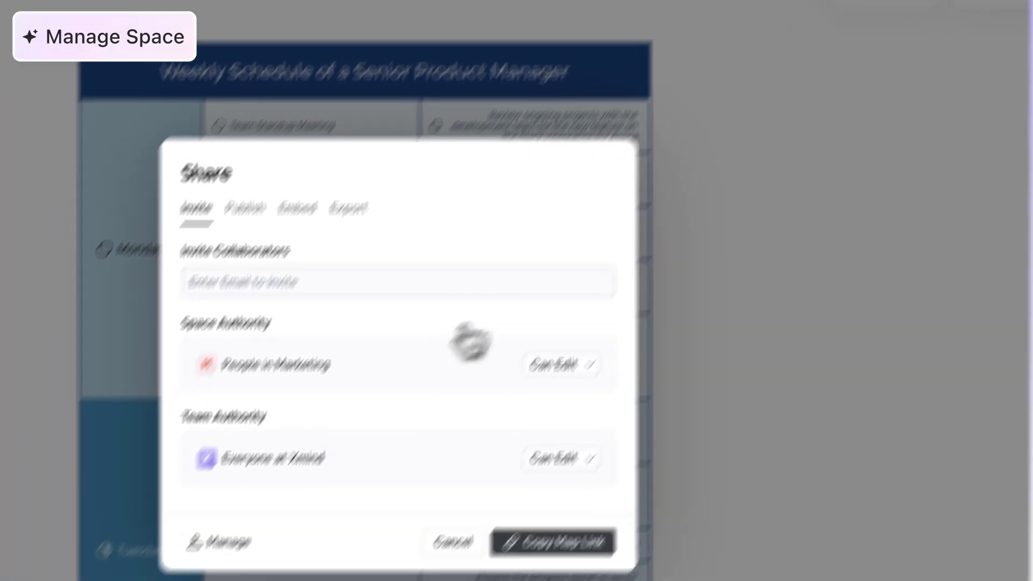
{"action": "left_click", "coordinate": [560, 364]}
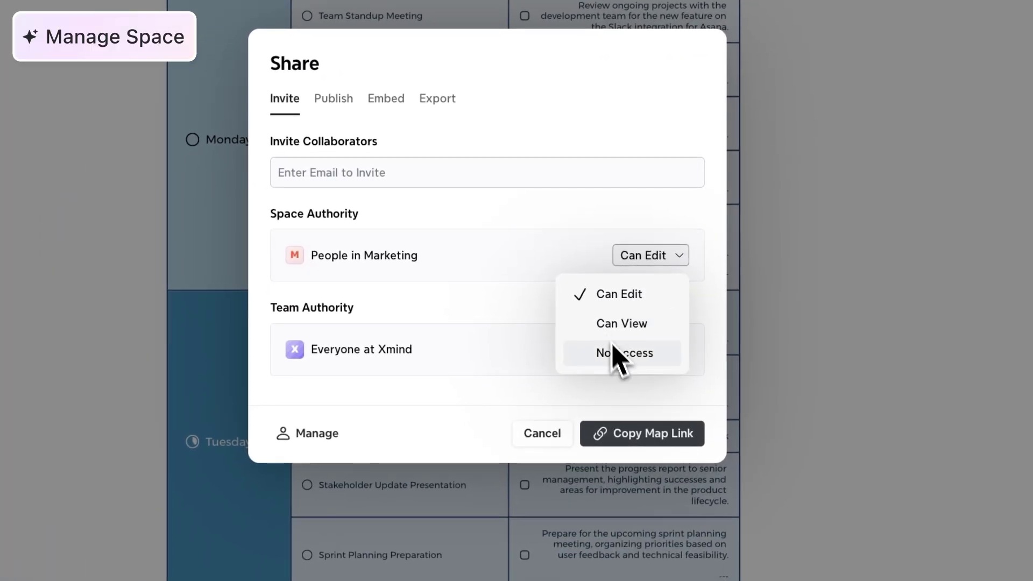
{"action": "left_click", "coordinate": [618, 324]}
{"action": "left_click", "coordinate": [659, 355]}
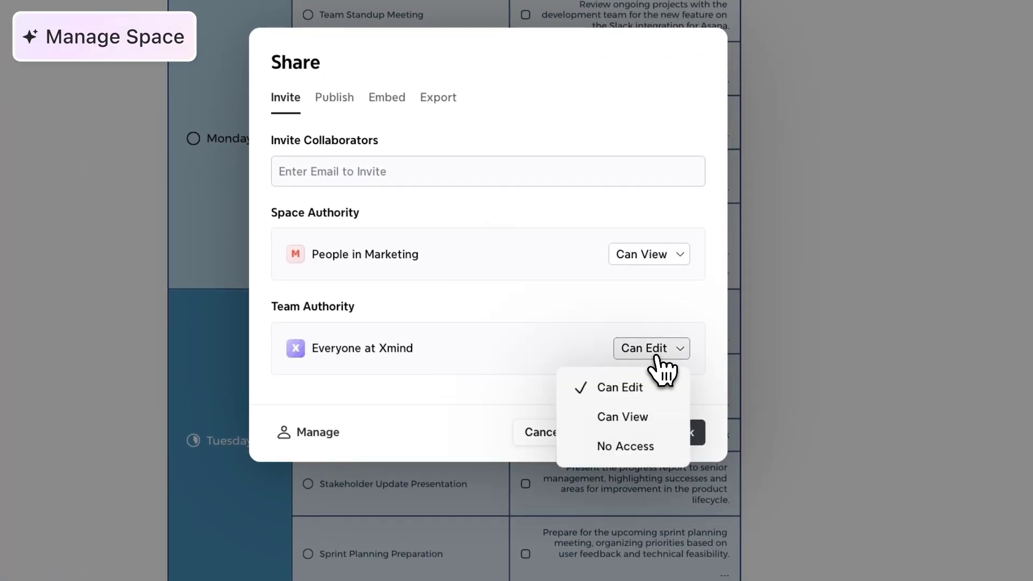
{"action": "left_click", "coordinate": [626, 425]}
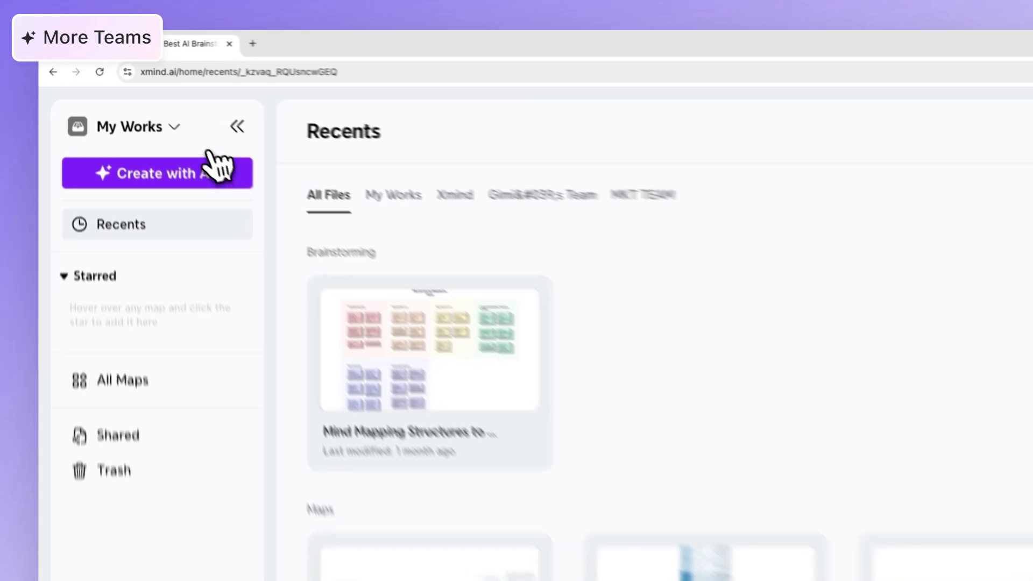
Switch to the Xmind team and highlight its 'Business Plan' label in the team list
{"action": "left_click", "coordinate": [129, 85]}
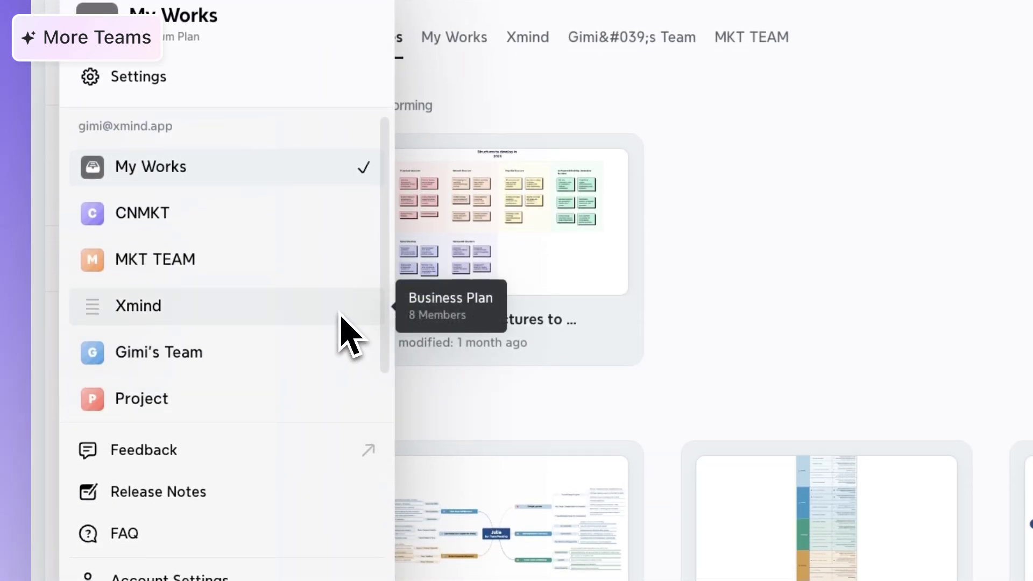
{"action": "left_click", "coordinate": [342, 318]}
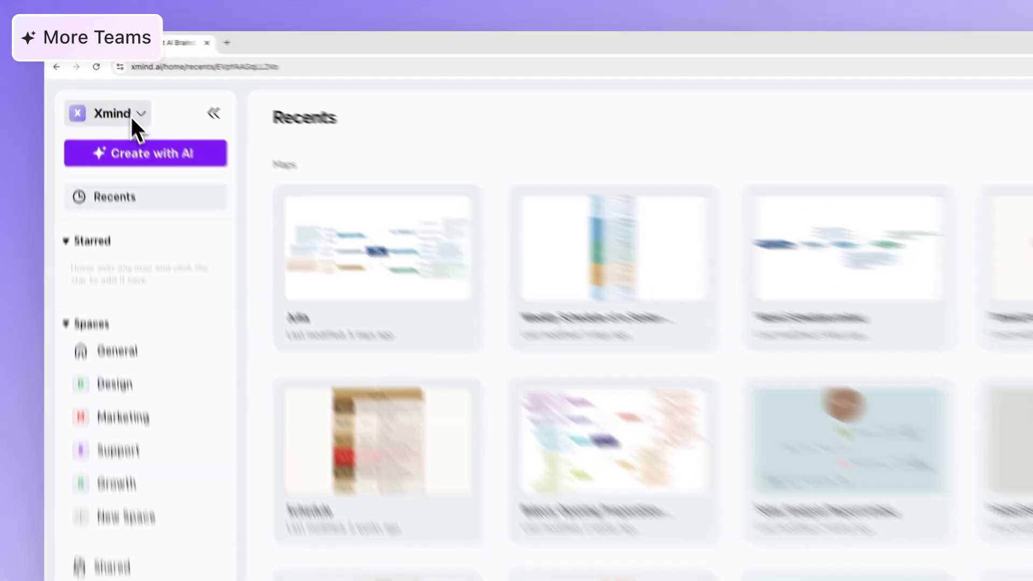
{"action": "left_click", "coordinate": [118, 85]}
{"action": "triple_click", "coordinate": [105, 123]}
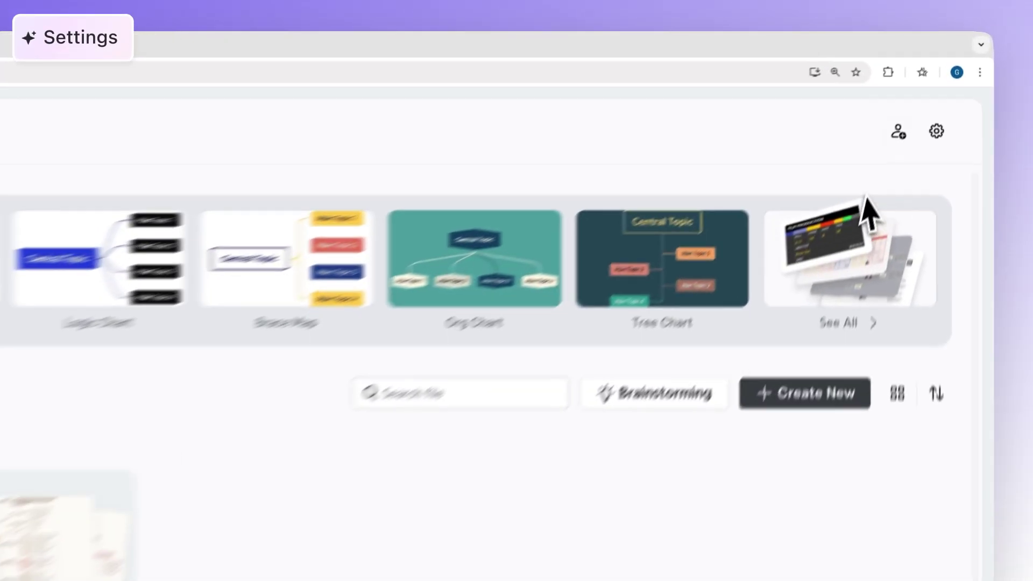
Review the Xmind team's Business plan, 7 seats, AI credits and billing details
{"action": "left_click", "coordinate": [936, 131]}
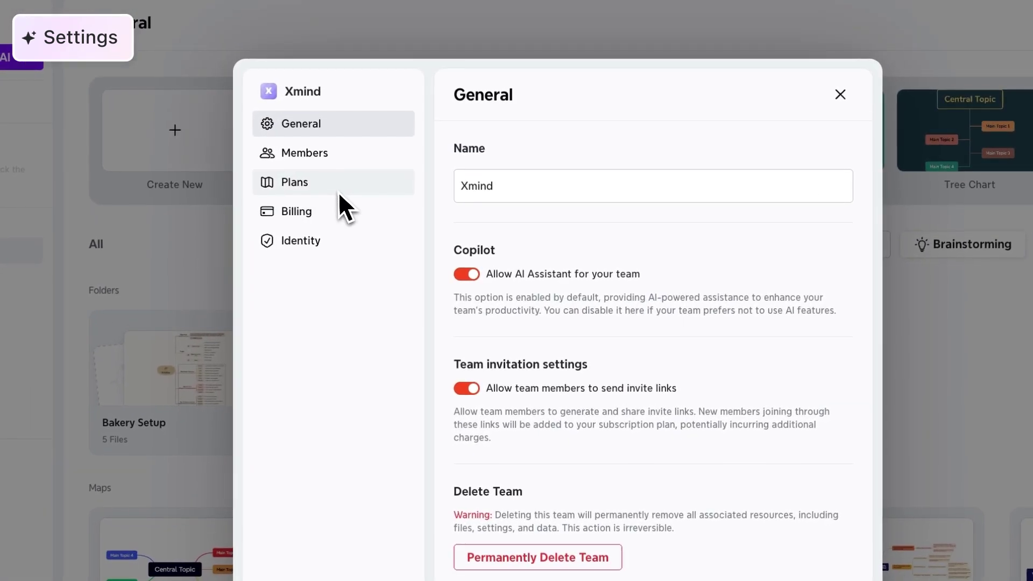
{"action": "left_click", "coordinate": [338, 190]}
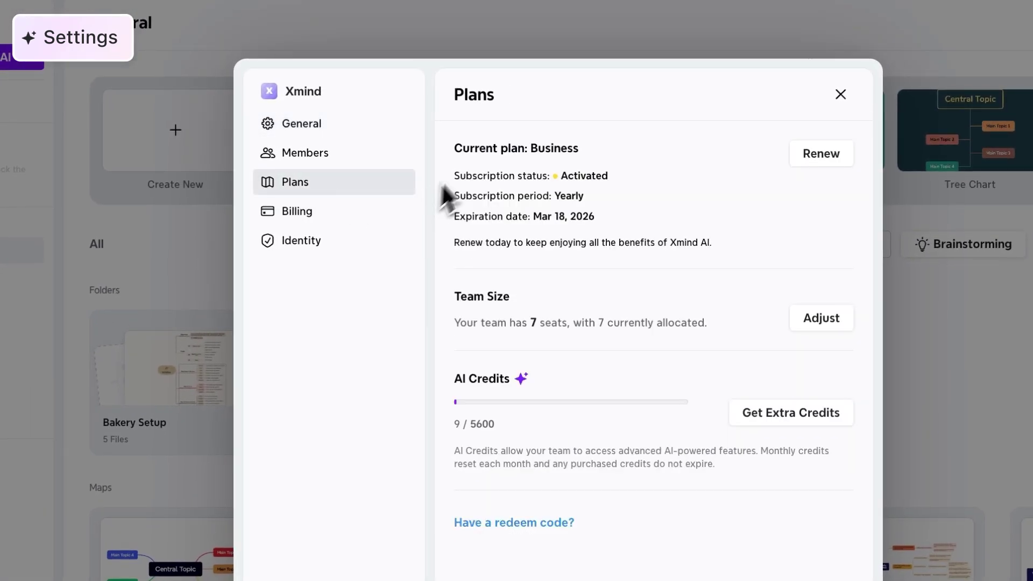
{"action": "left_click", "coordinate": [353, 215]}
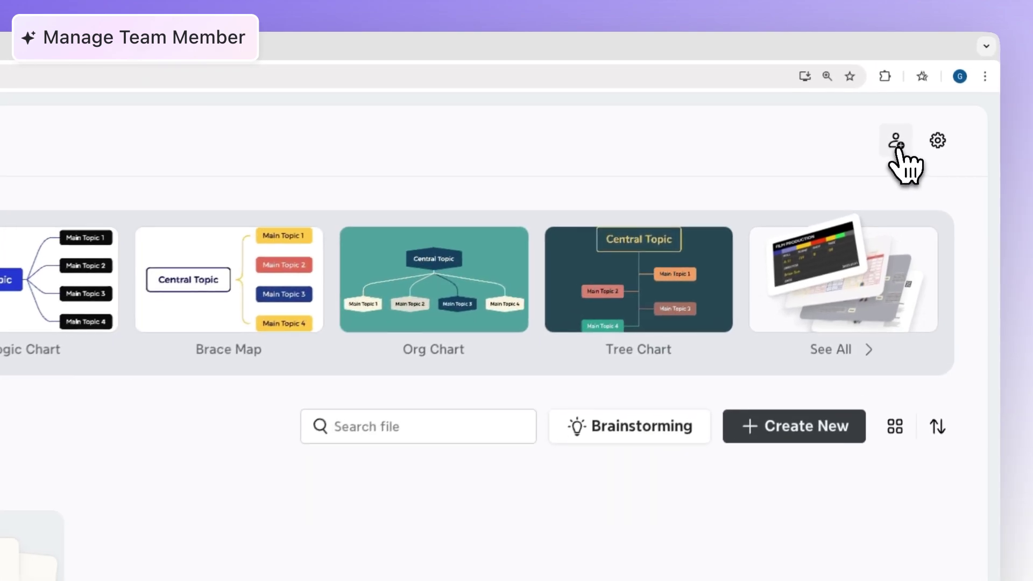
Start a team invitation by entering the new member's e-mail address
{"action": "left_click", "coordinate": [920, 92]}
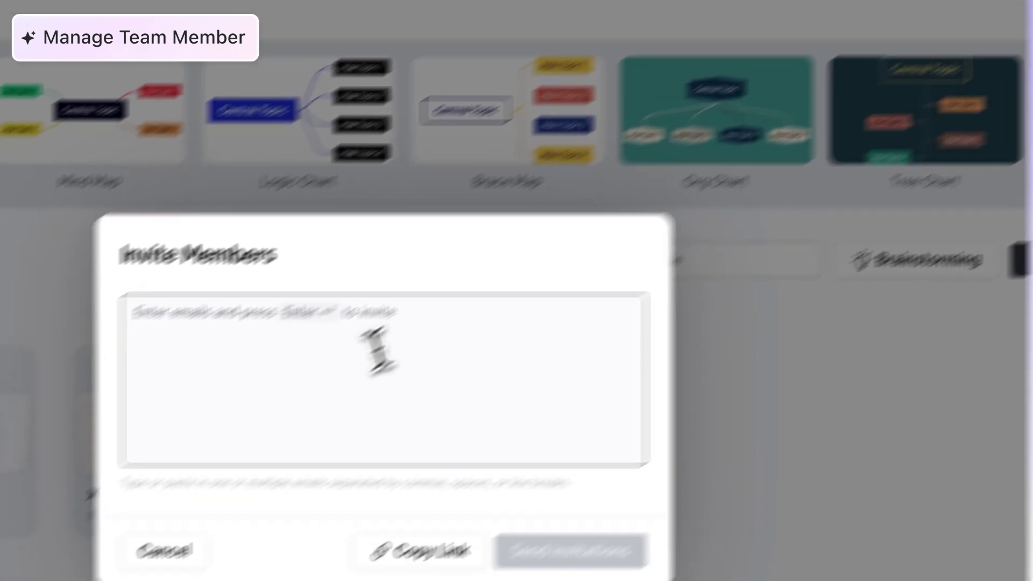
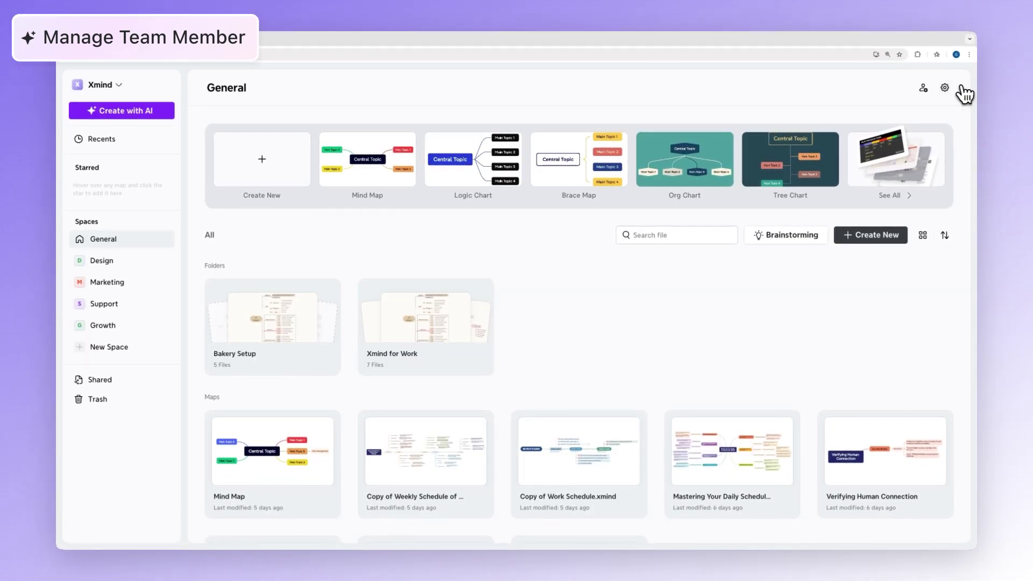
Remove the fourth member, an Editor, from the Xmind team, then close settings
{"action": "left_click", "coordinate": [944, 87]}
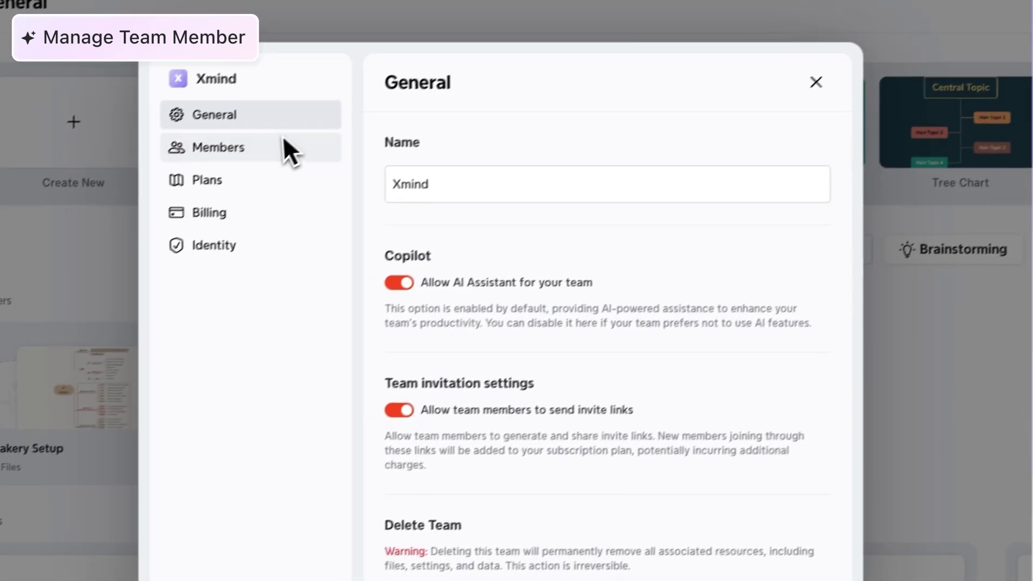
{"action": "left_click", "coordinate": [59, 257]}
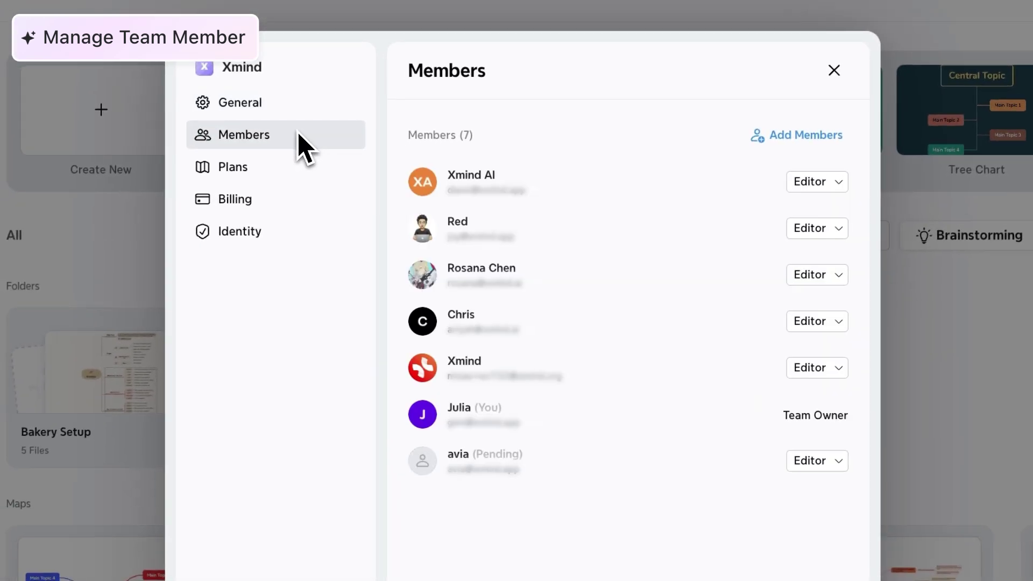
{"action": "left_click", "coordinate": [828, 322]}
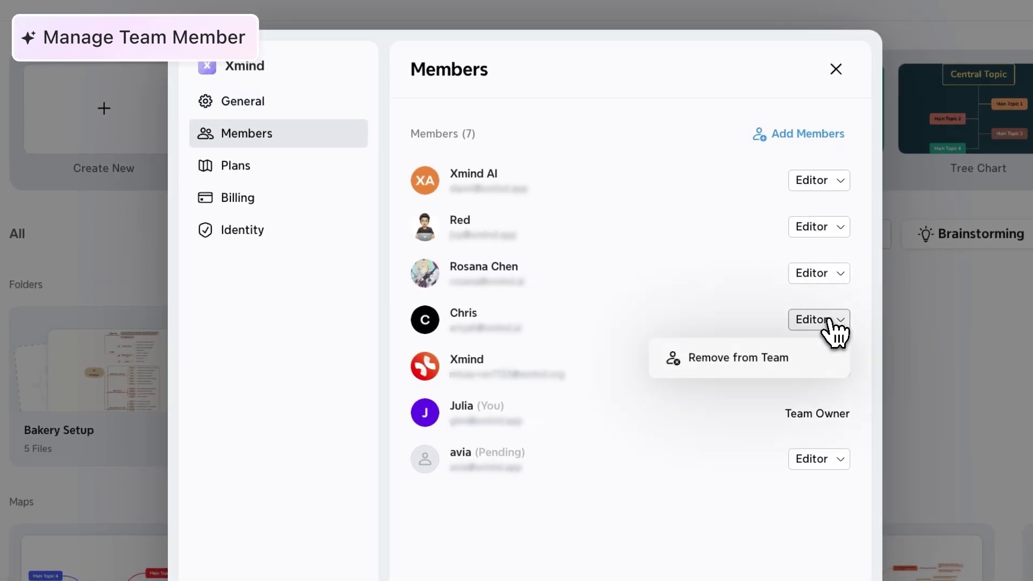
{"action": "left_click", "coordinate": [803, 364]}
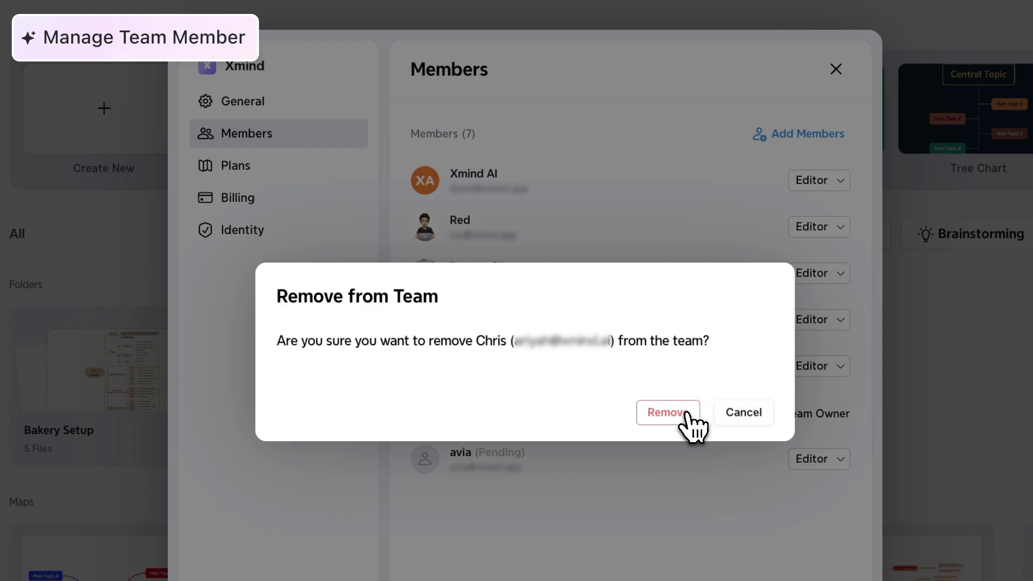
{"action": "left_click", "coordinate": [688, 423]}
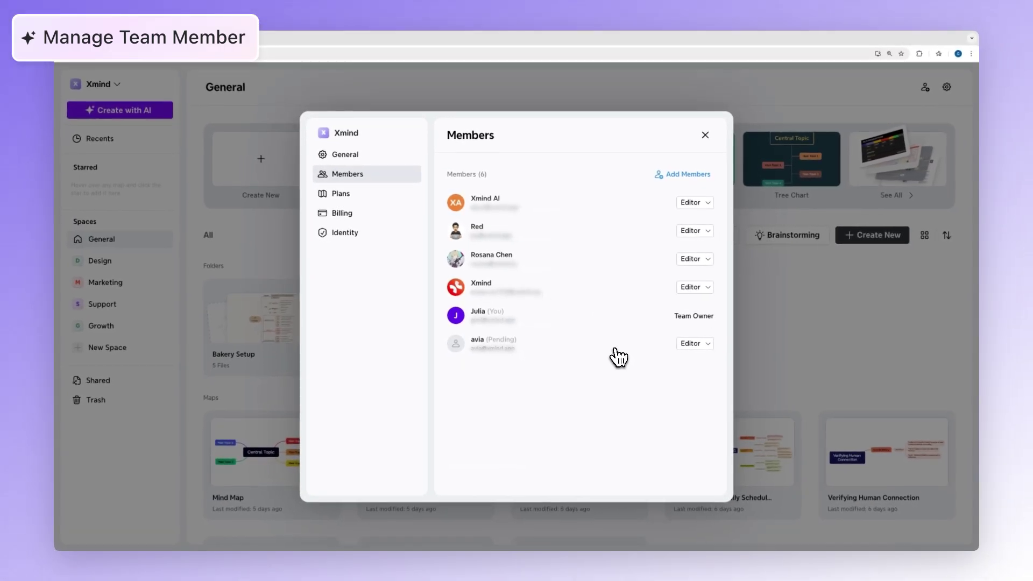
{"action": "left_click", "coordinate": [880, 348]}
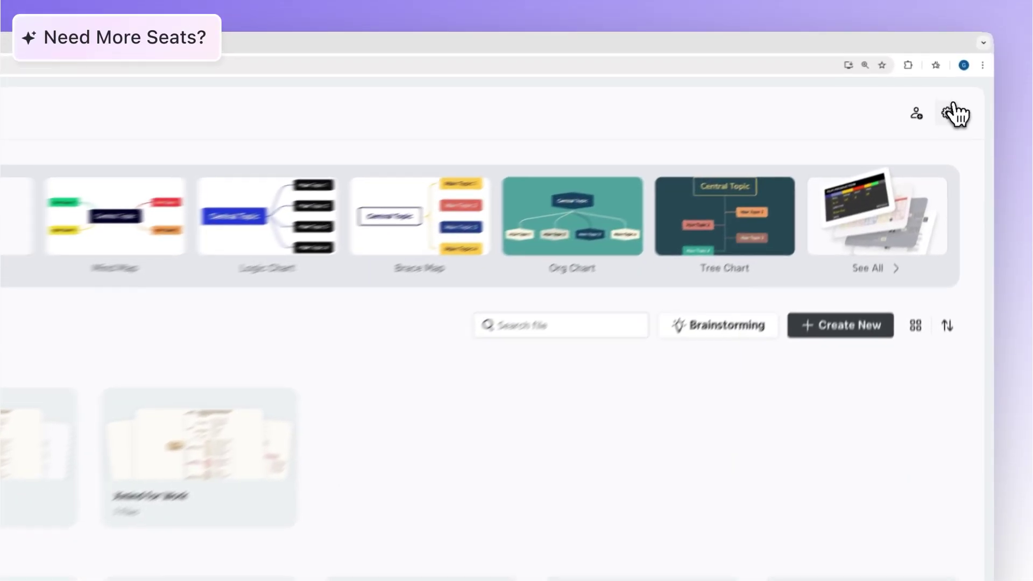
Raise the Xmind team size from 7 to 8 seats via Plans > Adjust
{"action": "left_click", "coordinate": [944, 87]}
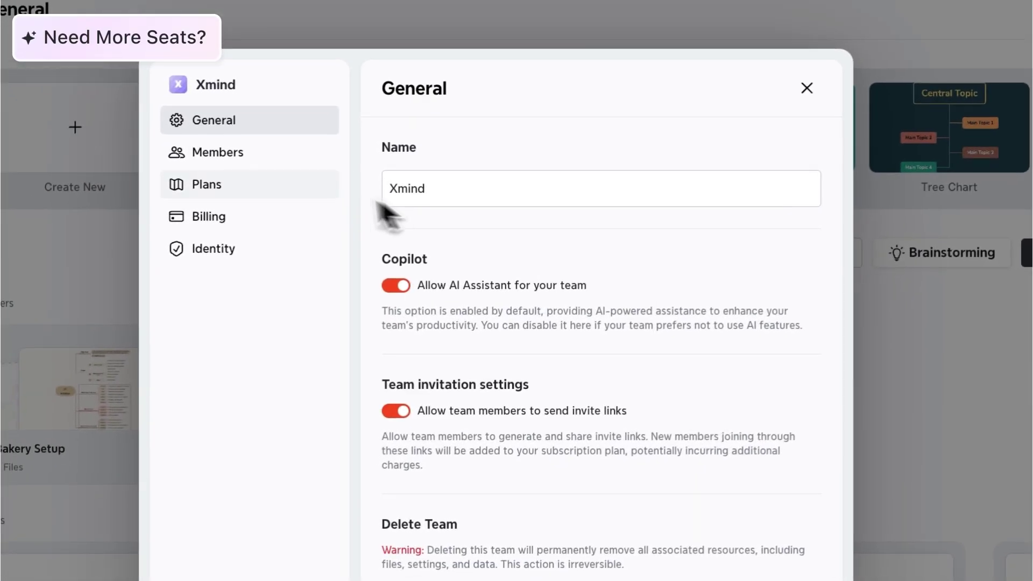
{"action": "left_click", "coordinate": [30, 293]}
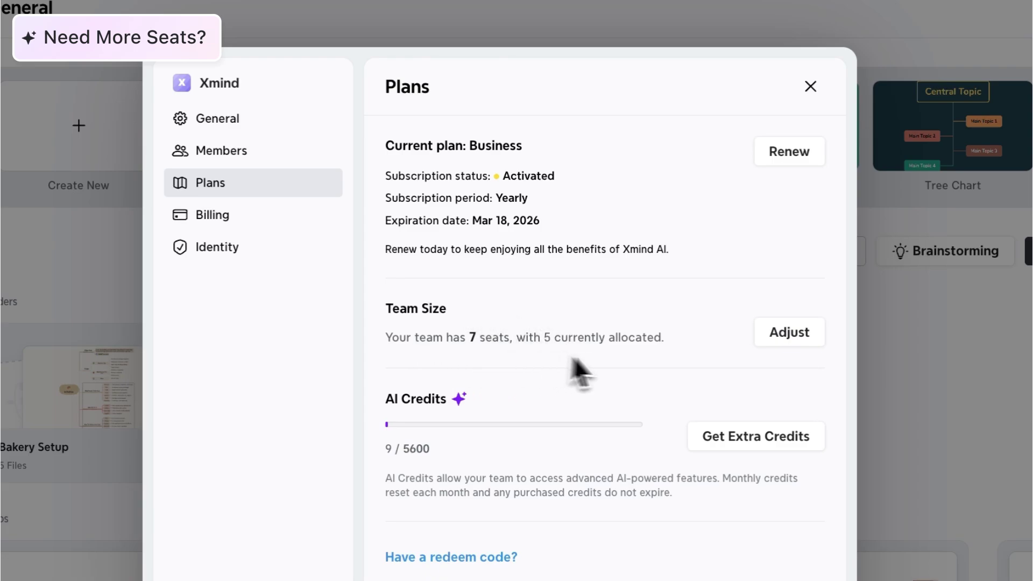
{"action": "left_click", "coordinate": [790, 336]}
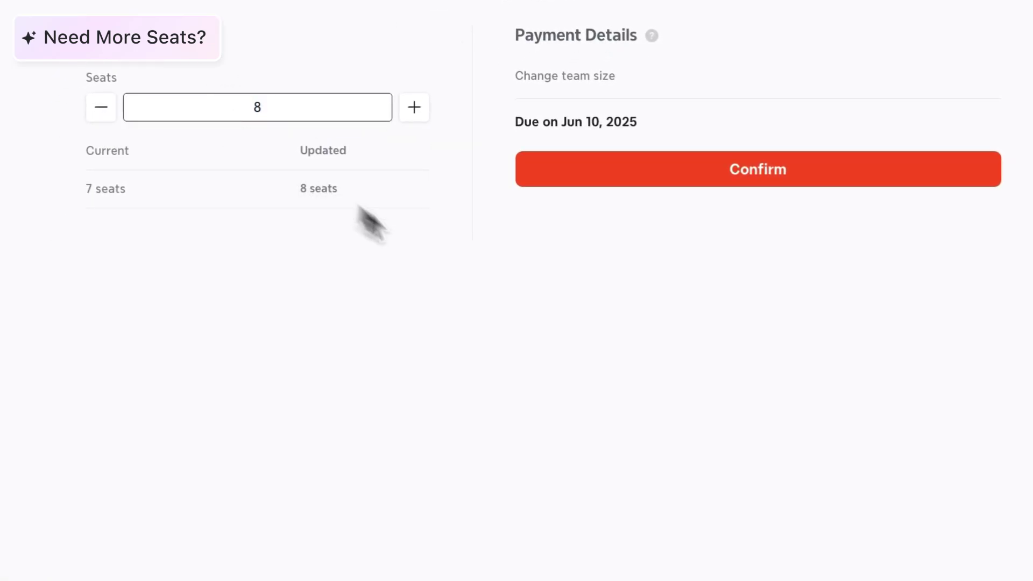
{"action": "left_click", "coordinate": [847, 176]}
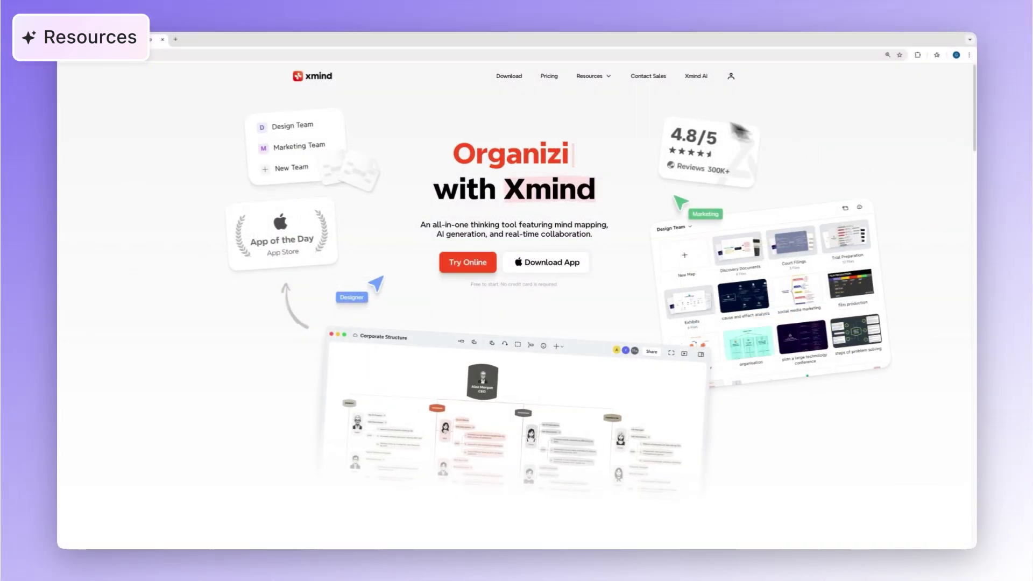
Open the User Guide from Resources, collapse Getting Started, and peek into The Basics topics
{"action": "mouse_move", "coordinate": [592, 74]}
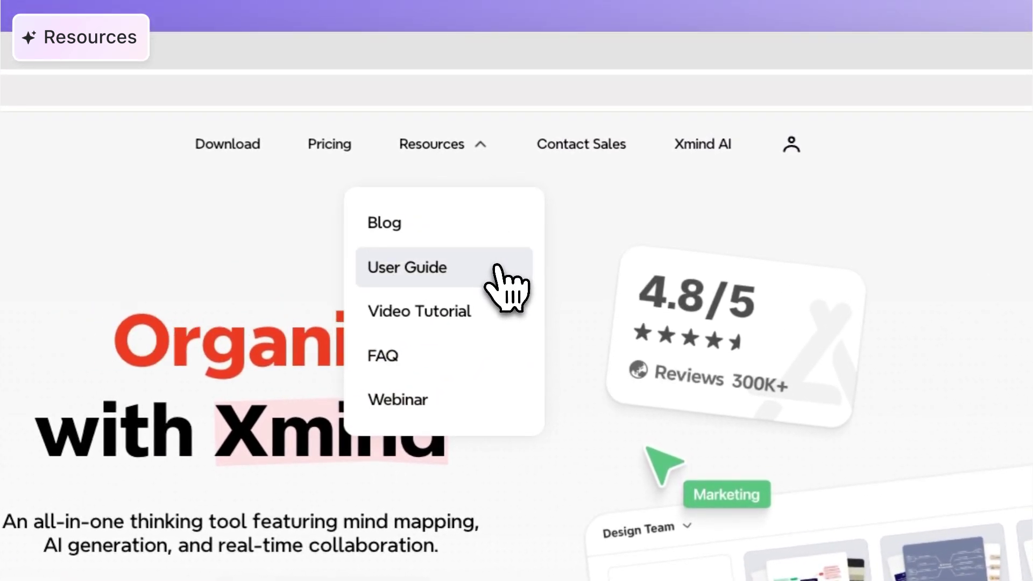
{"action": "left_click", "coordinate": [522, 242]}
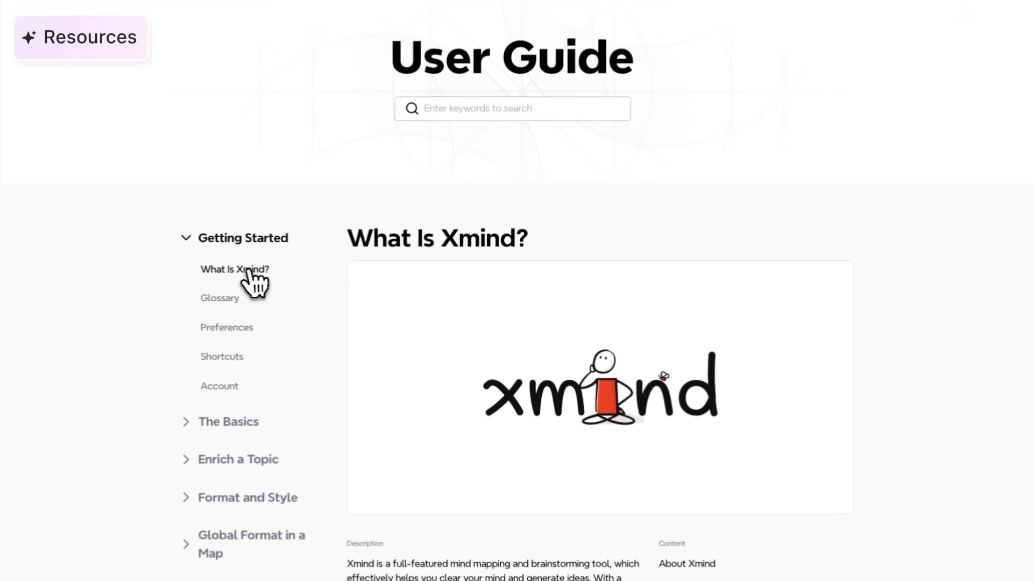
{"action": "left_click", "coordinate": [176, 237]}
{"action": "left_click", "coordinate": [177, 275]}
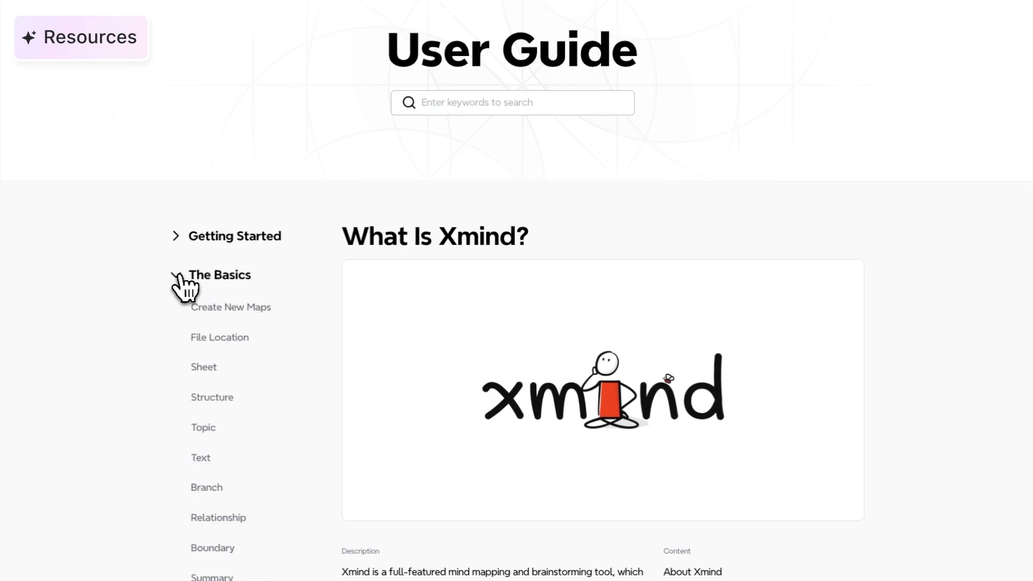
{"action": "left_click", "coordinate": [180, 275]}
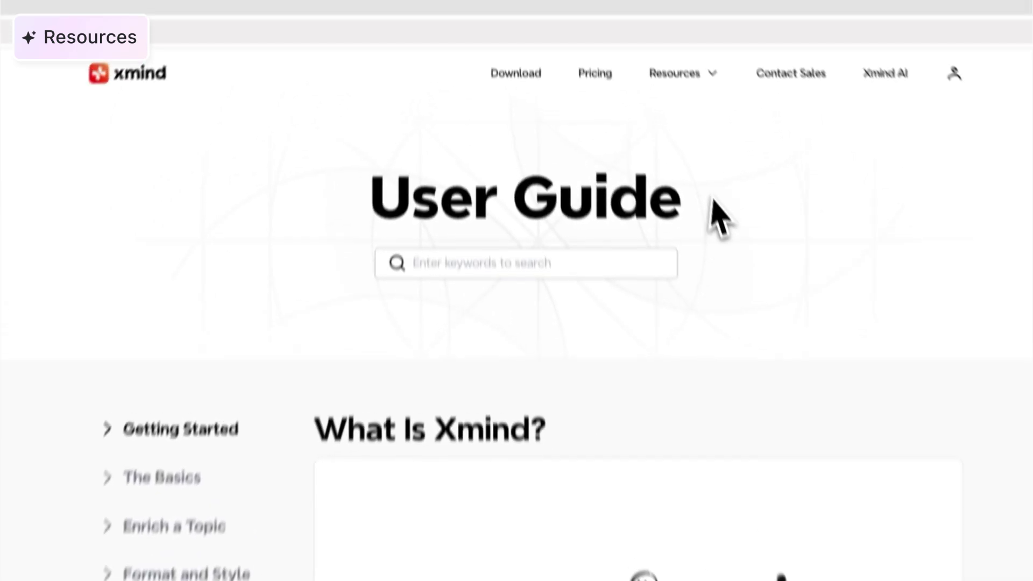
Go to Video Tutorial under Resources and filter to the Practical Cases category
{"action": "mouse_move", "coordinate": [733, 138]}
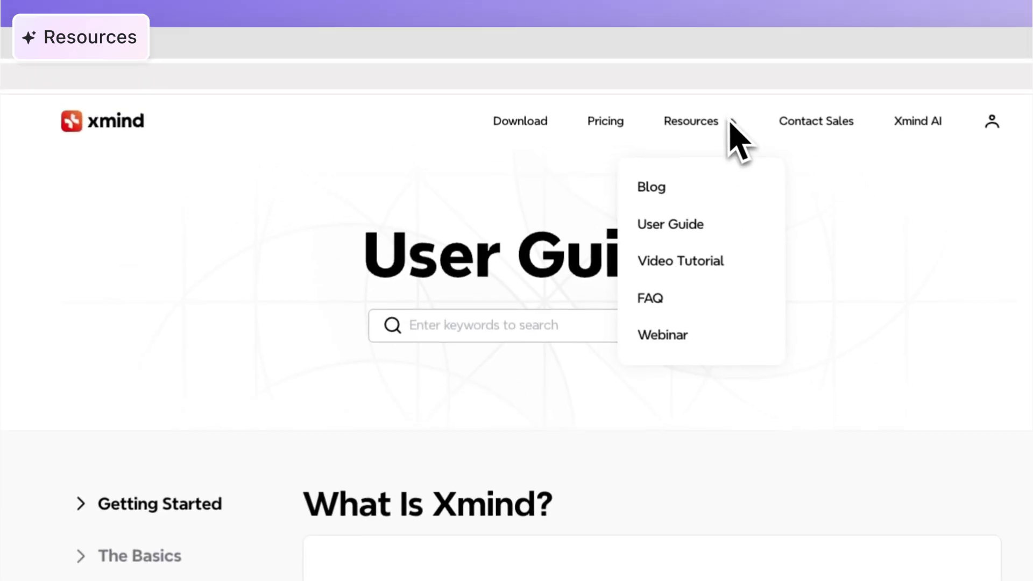
{"action": "left_click", "coordinate": [749, 267]}
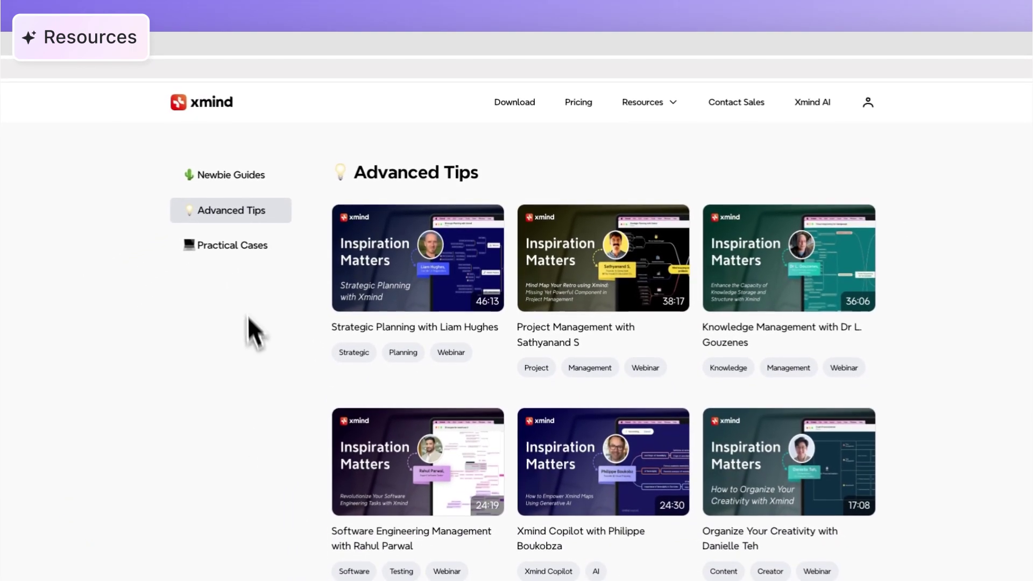
{"action": "left_click", "coordinate": [259, 266]}
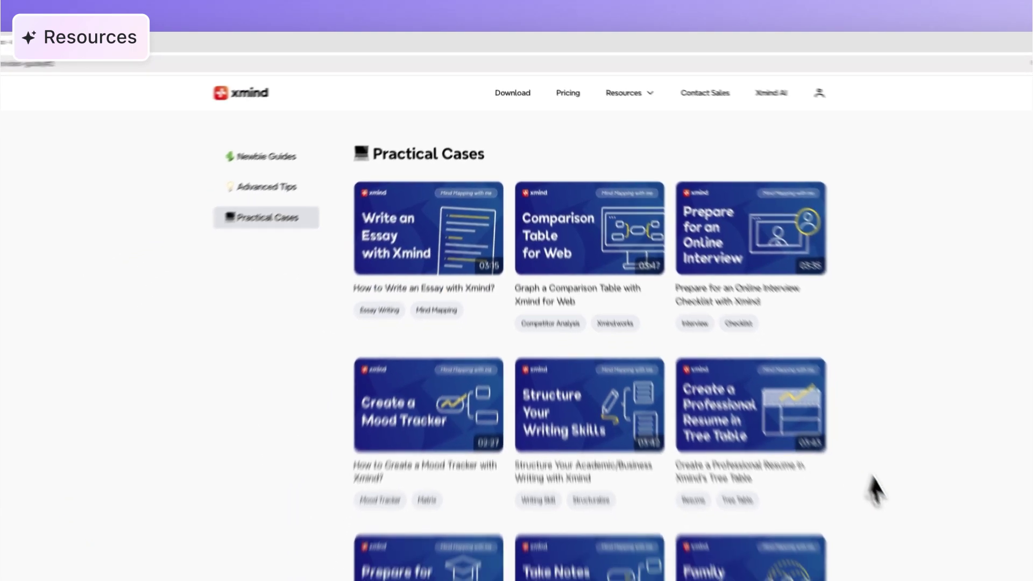